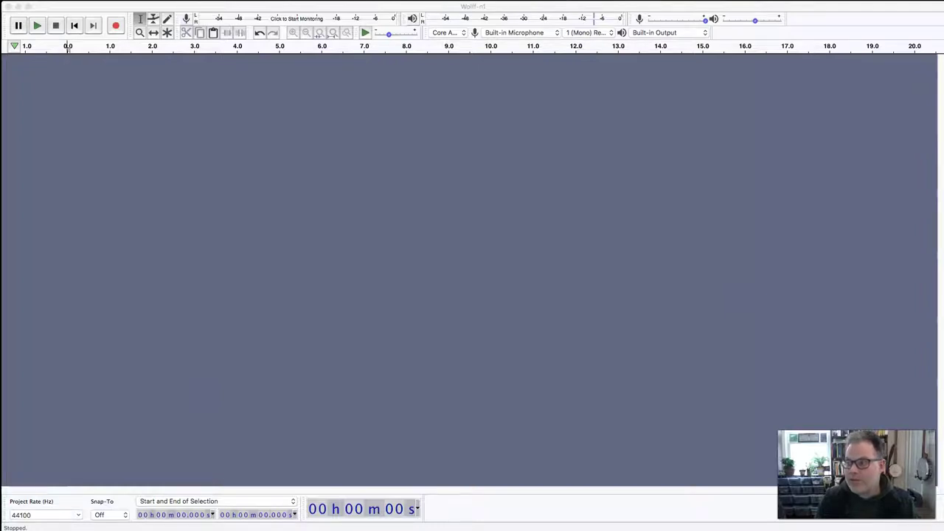
Open playlist-narrations in Finder to show Wolff-n1.m4a, then bring up the Social Justice Playlist Drafts doc
{"action": "left_click_drag", "start_coordinate": [855, 126], "coordinate": [389, 147]}
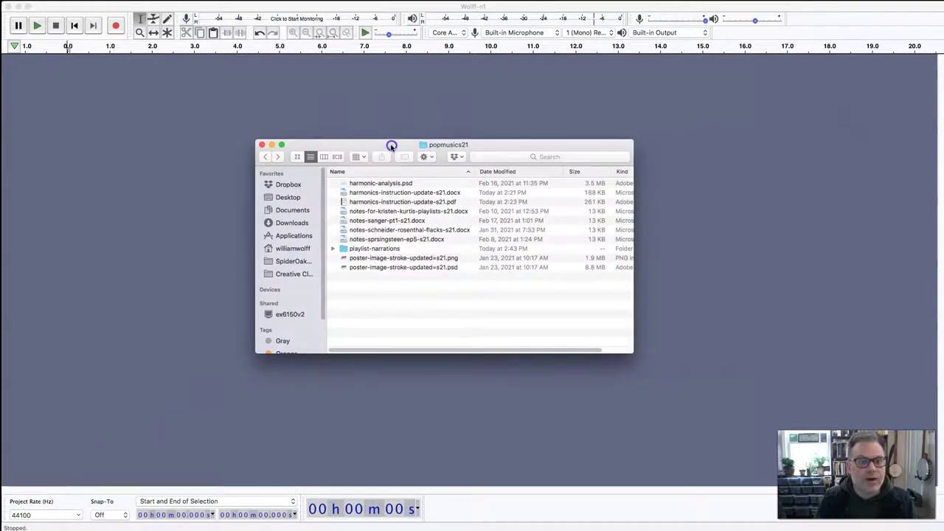
{"action": "double_click", "coordinate": [372, 248]}
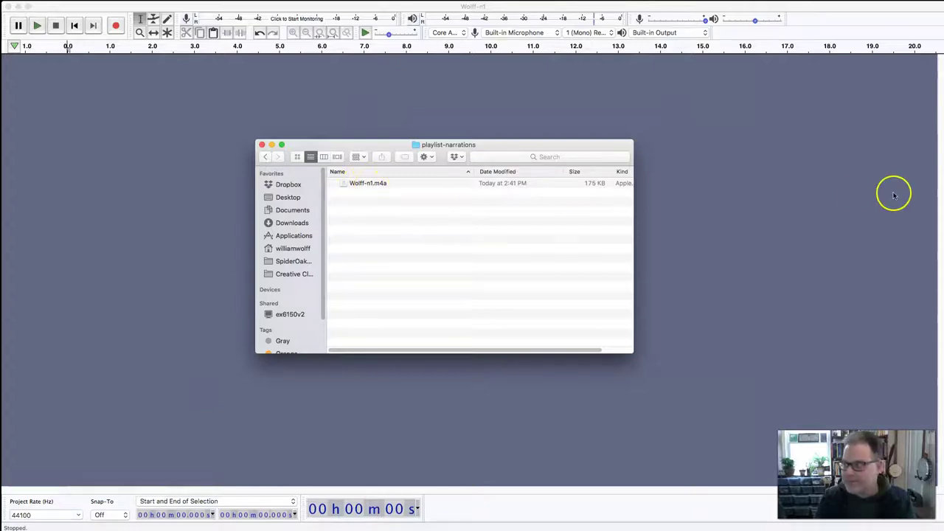
{"action": "key", "text": "super+Tab"}
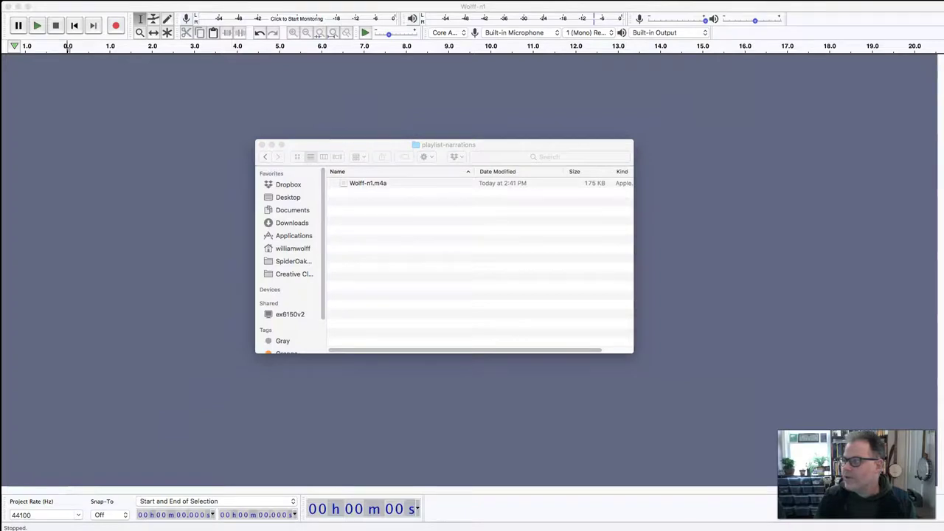
{"action": "left_click_drag", "start_coordinate": [943, 44], "coordinate": [607, 30]}
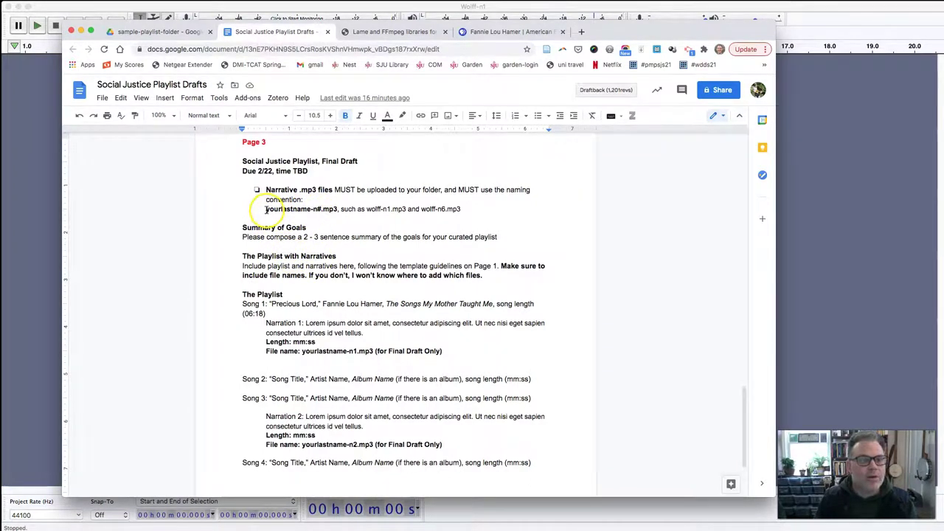
Select .mp3 in the yourlastname-n#.mp3 naming rule, then move Chrome and Finder aside to reveal Audacity
{"action": "left_click", "coordinate": [324, 209]}
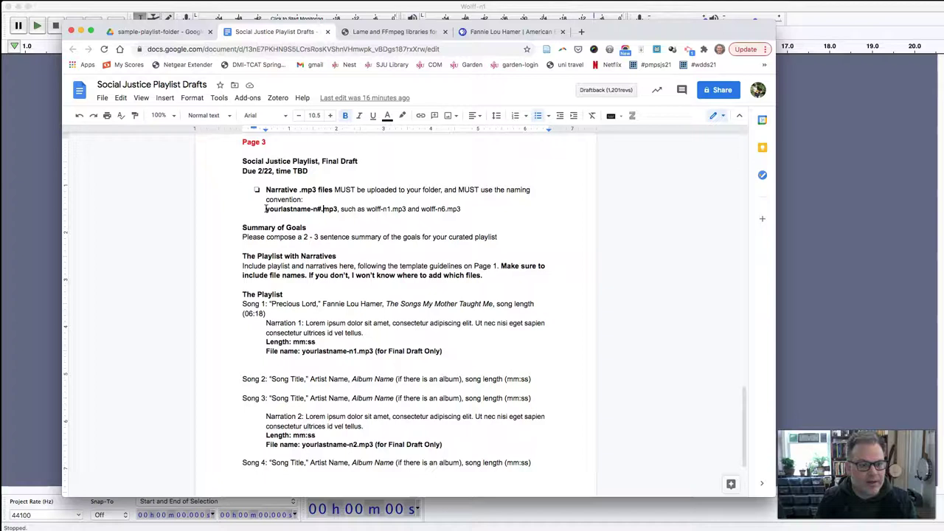
{"action": "left_click", "coordinate": [319, 210]}
{"action": "left_click_drag", "start_coordinate": [321, 211], "coordinate": [336, 210]}
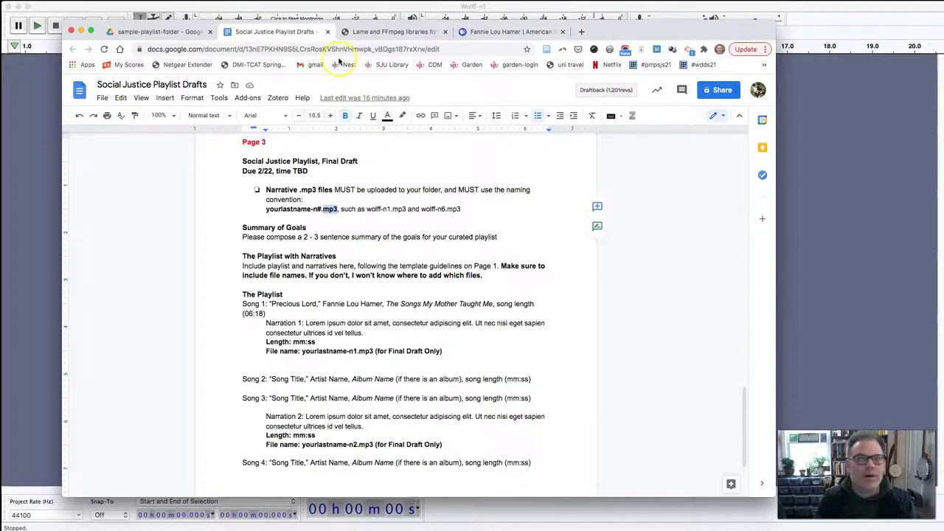
{"action": "left_click_drag", "start_coordinate": [309, 30], "coordinate": [943, 46]}
{"action": "left_click_drag", "start_coordinate": [452, 151], "coordinate": [943, 149]}
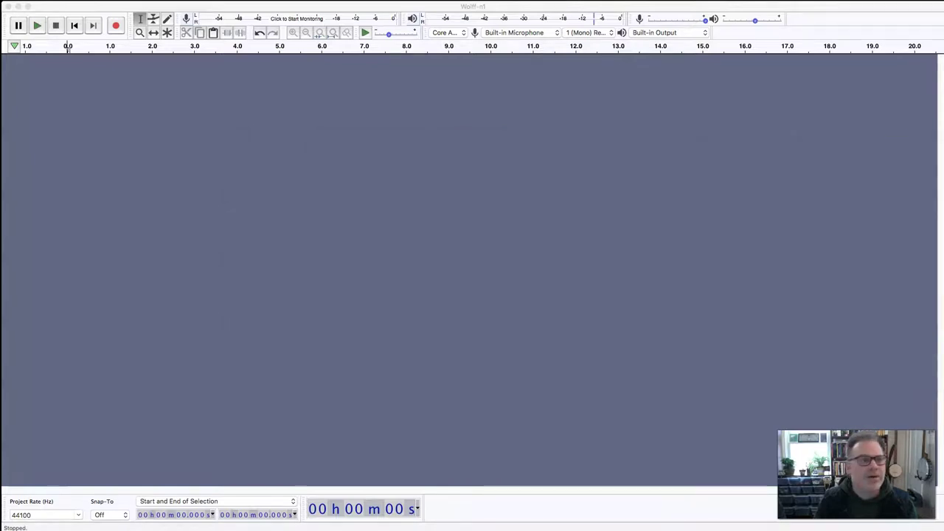
Open Wolff-n1.m4a from playlist-narrations in Audacity as a mono, roughly 21-second track
{"action": "left_click", "coordinate": [59, 6]}
{"action": "left_click", "coordinate": [59, 3]}
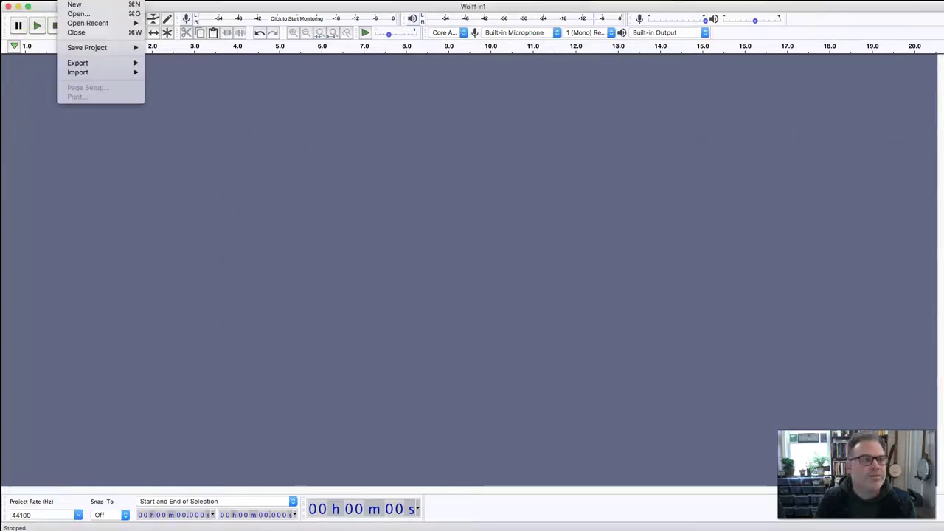
{"action": "left_click", "coordinate": [72, 13]}
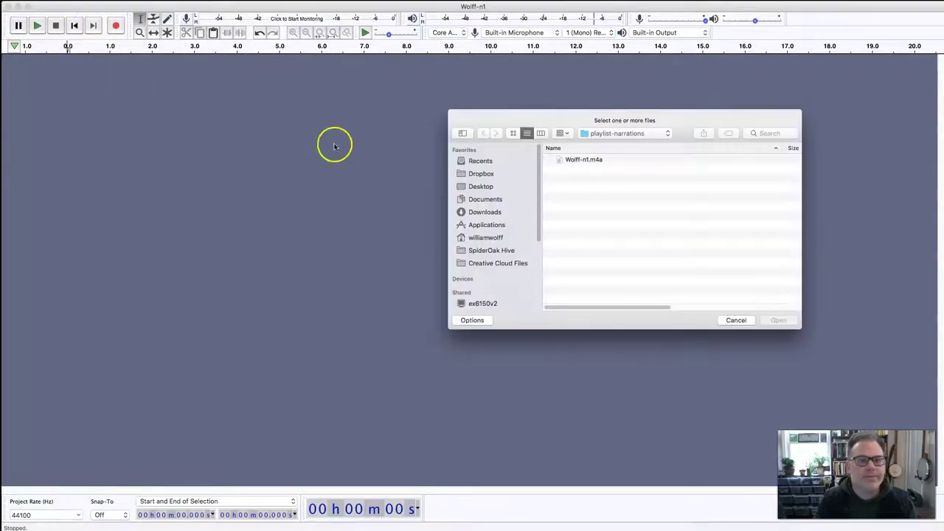
{"action": "left_click", "coordinate": [569, 159]}
{"action": "left_click", "coordinate": [792, 323]}
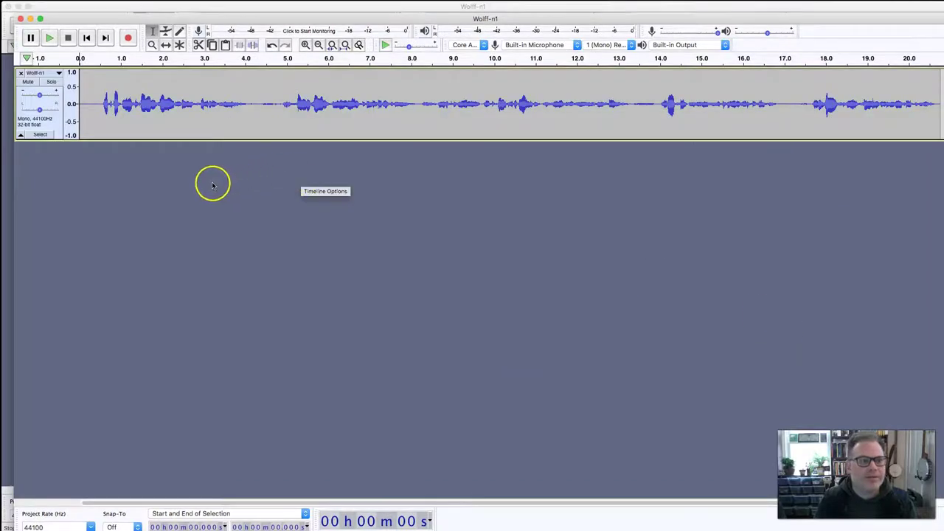
{"action": "mouse_move", "coordinate": [337, 17]}
{"action": "left_mouse_down"}
{"action": "mouse_move", "coordinate": [333, 33]}
{"action": "mouse_move", "coordinate": [327, 19]}
{"action": "mouse_move", "coordinate": [327, 116]}
{"action": "mouse_move", "coordinate": [325, 7]}
{"action": "left_mouse_up"}
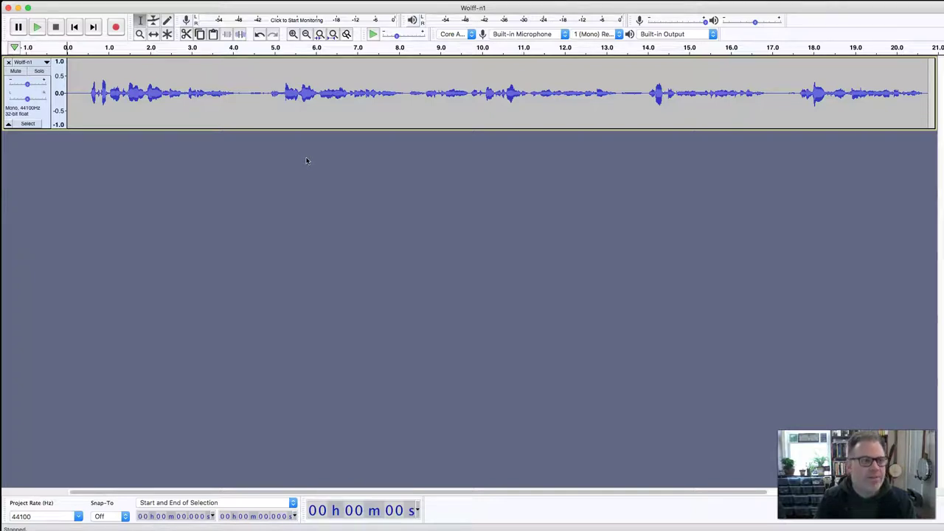
Verify in Preferences > Libraries that FFmpeg is detected, declining manual location, and close preferences
{"action": "left_click", "coordinate": [44, 0]}
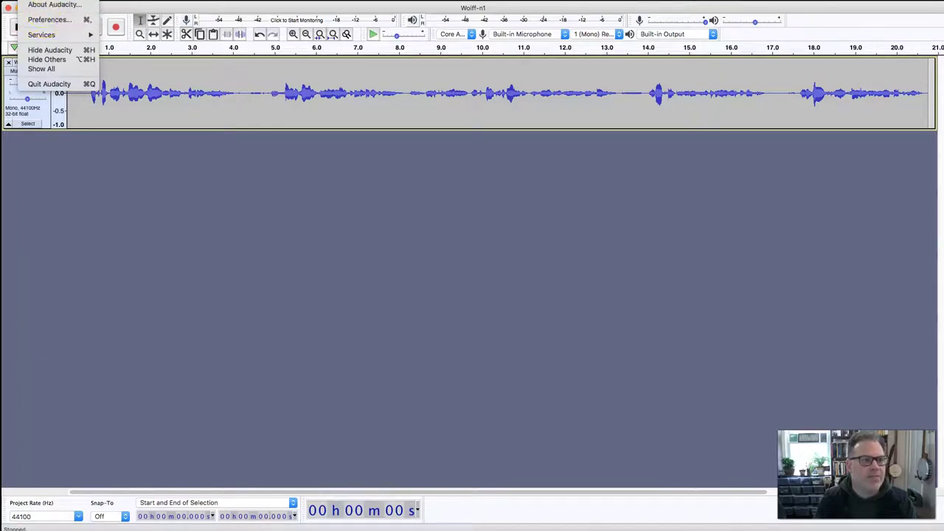
{"action": "left_click", "coordinate": [52, 21]}
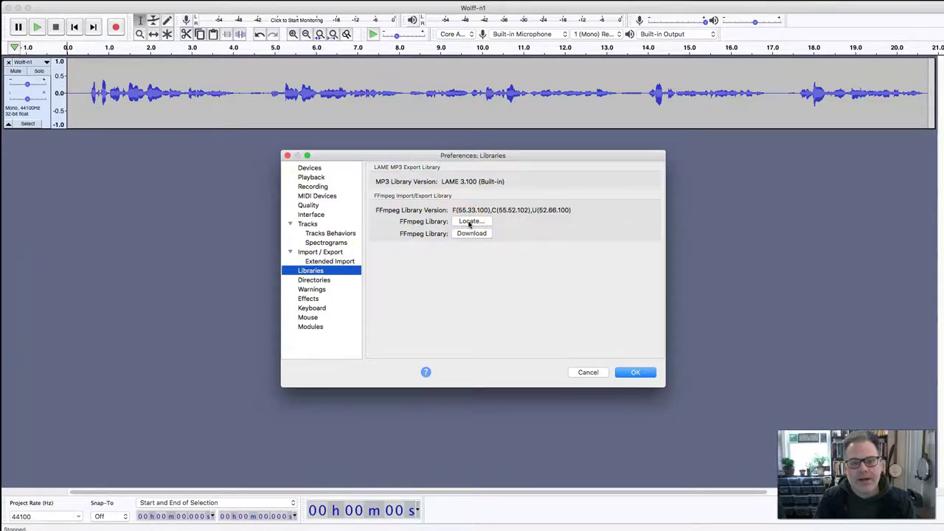
{"action": "left_click", "coordinate": [469, 221]}
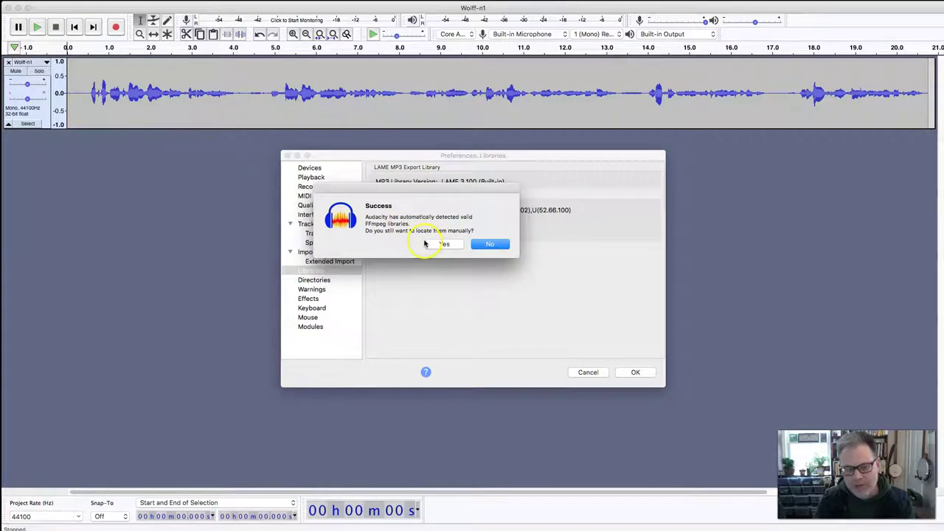
{"action": "left_click", "coordinate": [506, 248]}
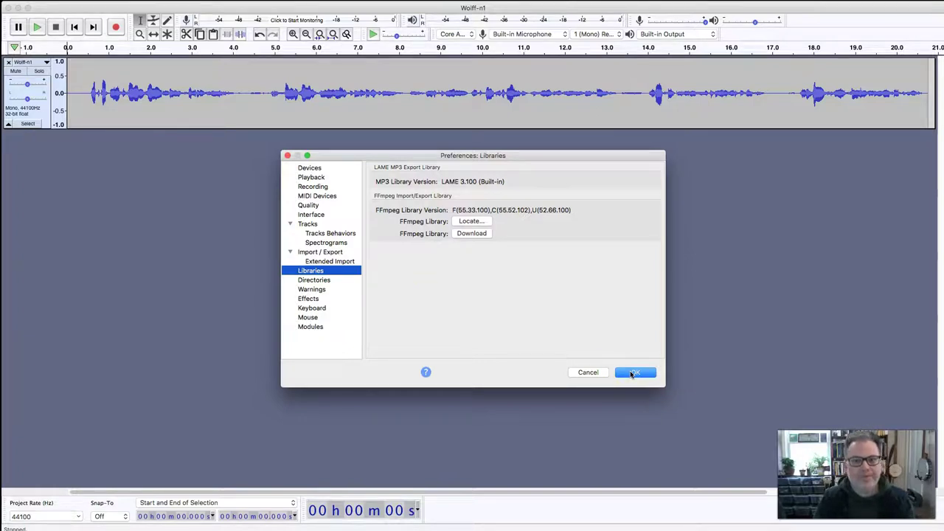
{"action": "left_click", "coordinate": [631, 373]}
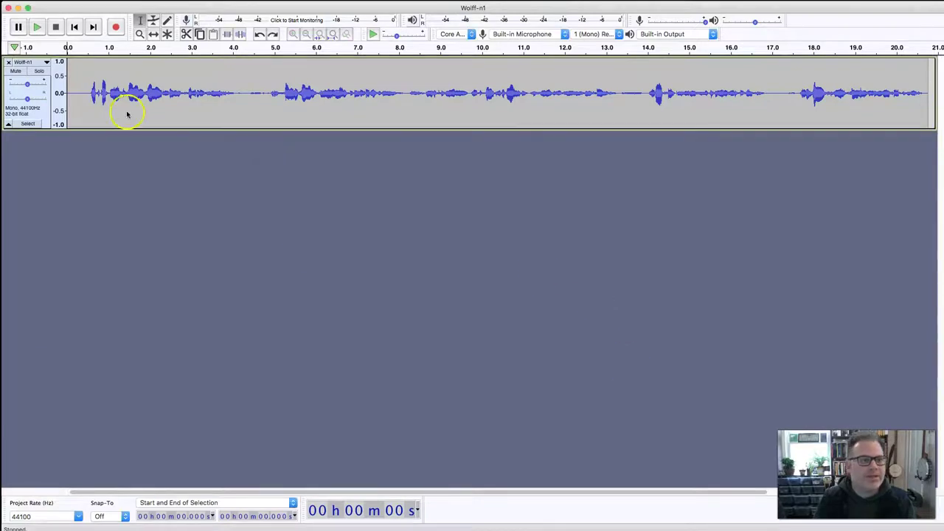
{"action": "left_click", "coordinate": [35, 28]}
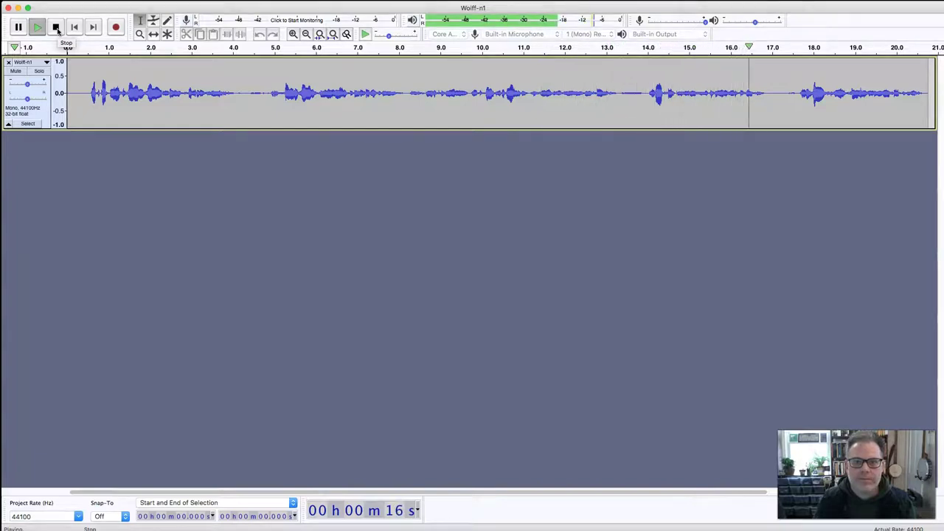
{"action": "left_click", "coordinate": [57, 28]}
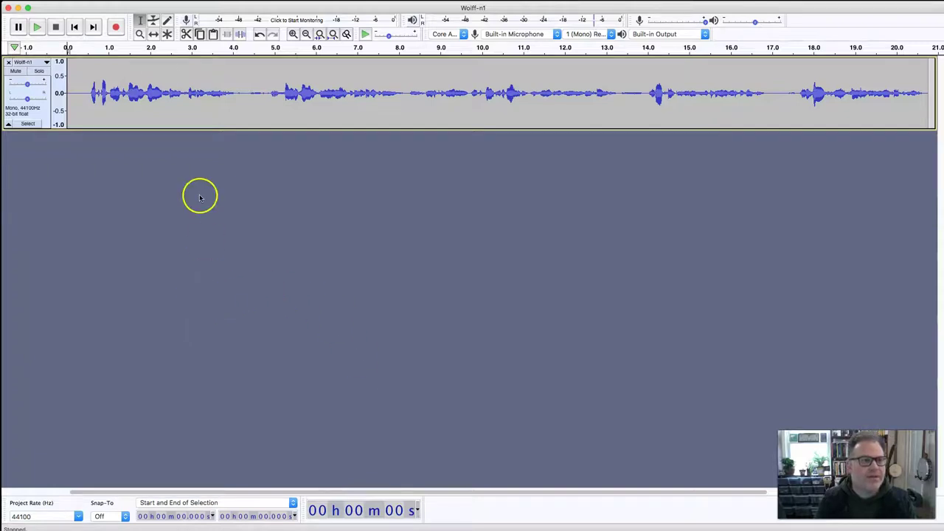
Export the narration as Wolff-n1.mp3 into playlist-narrations with empty metadata, then view that folder
{"action": "left_click", "coordinate": [71, 0]}
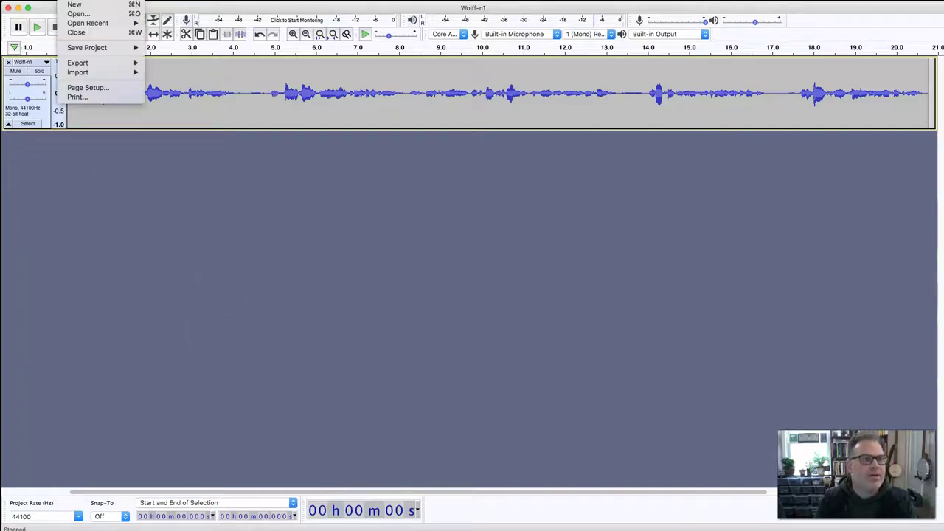
{"action": "mouse_move", "coordinate": [74, 63]}
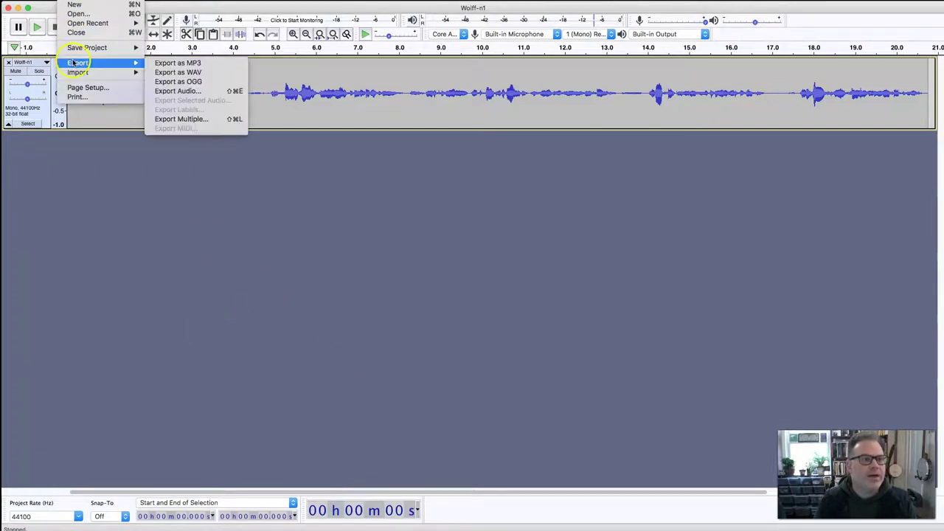
{"action": "left_click", "coordinate": [174, 63]}
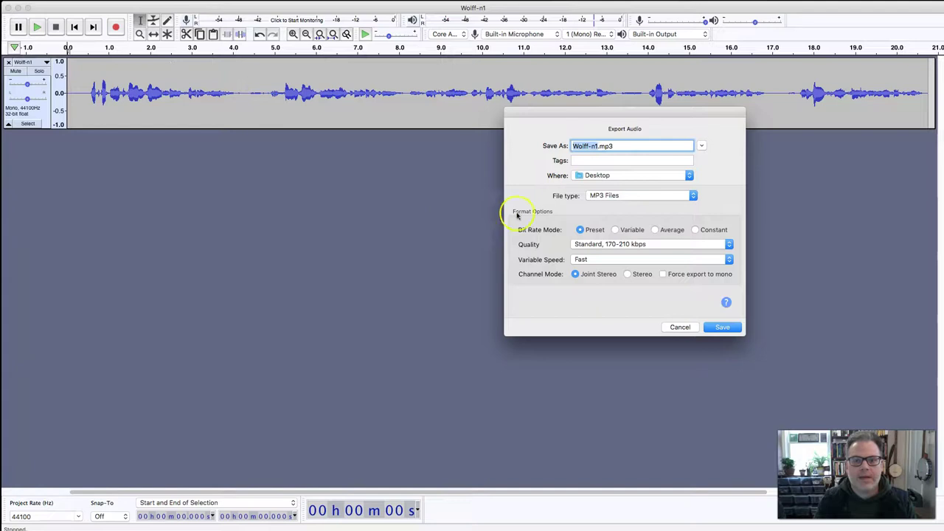
{"action": "left_click", "coordinate": [616, 176]}
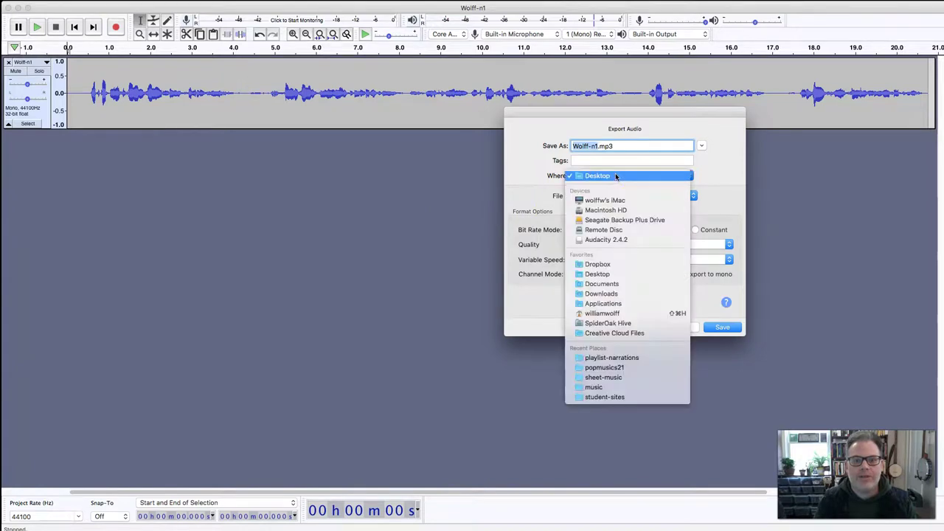
{"action": "left_click", "coordinate": [700, 146]}
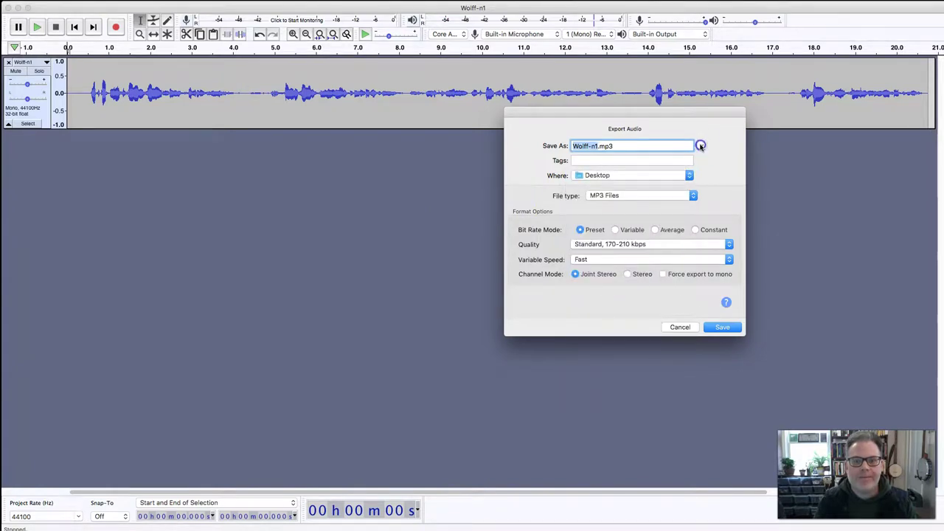
{"action": "left_click", "coordinate": [700, 146]}
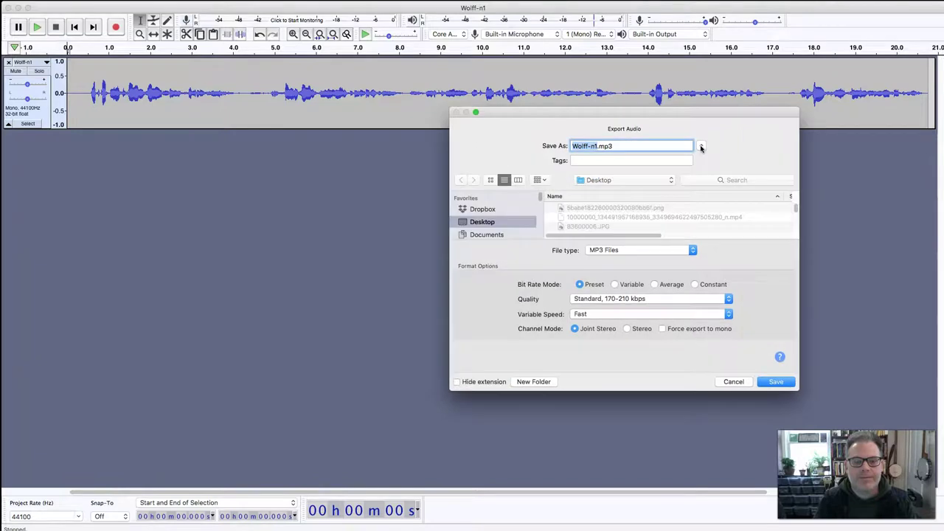
{"action": "left_click", "coordinate": [631, 180]}
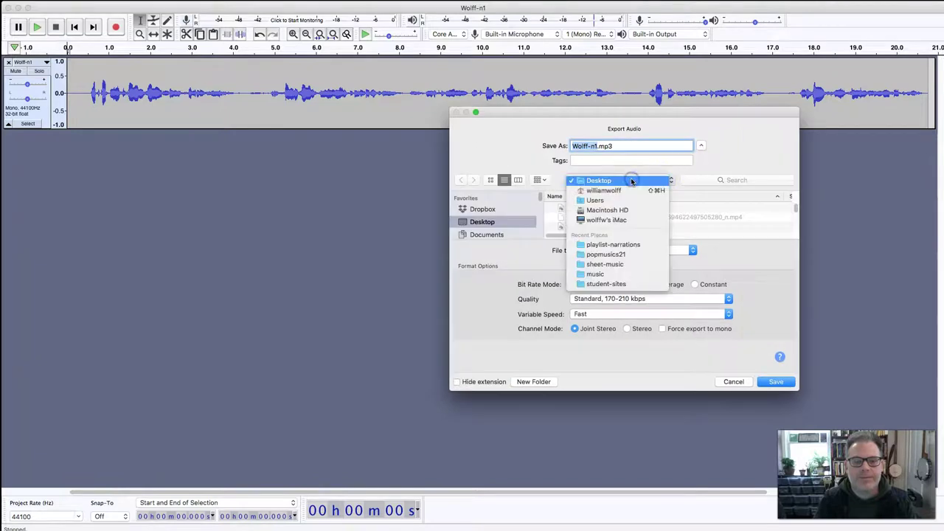
{"action": "left_click", "coordinate": [628, 249]}
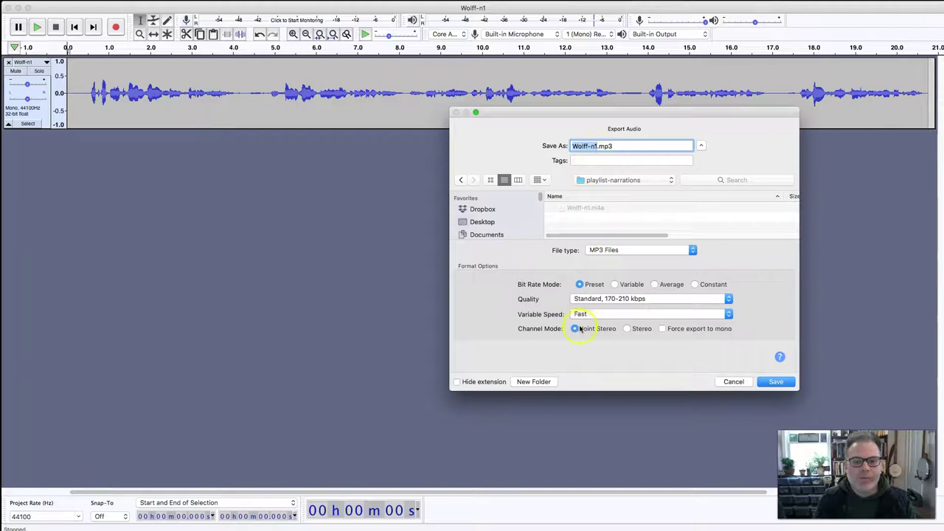
{"action": "left_click", "coordinate": [772, 382]}
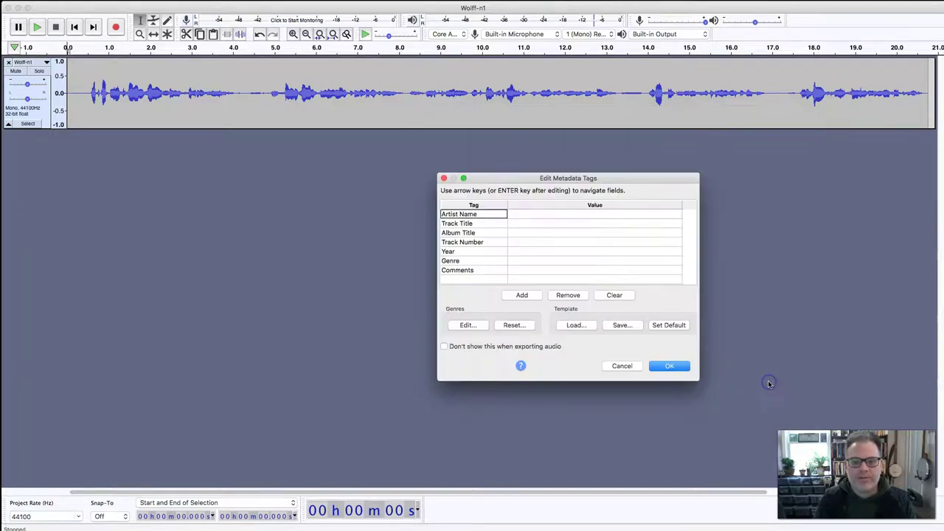
{"action": "left_click", "coordinate": [669, 366]}
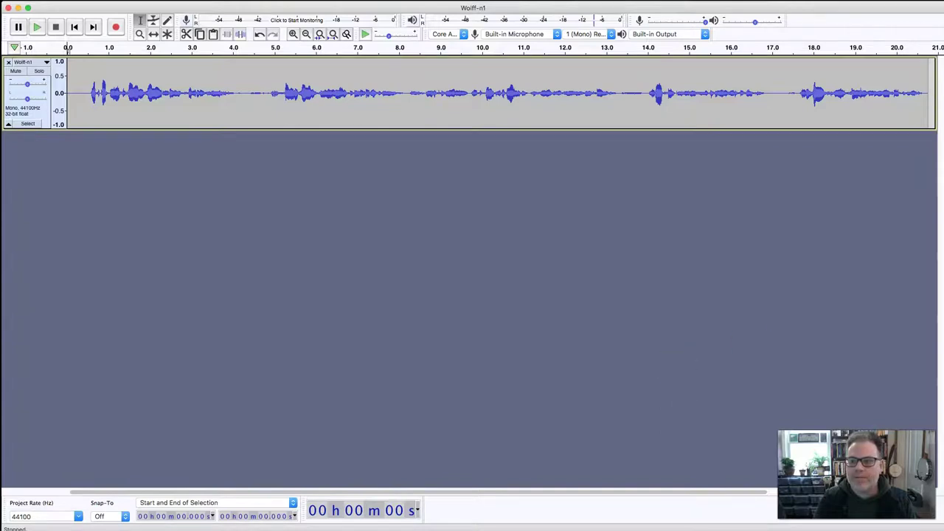
{"action": "key", "text": "super+Tab"}
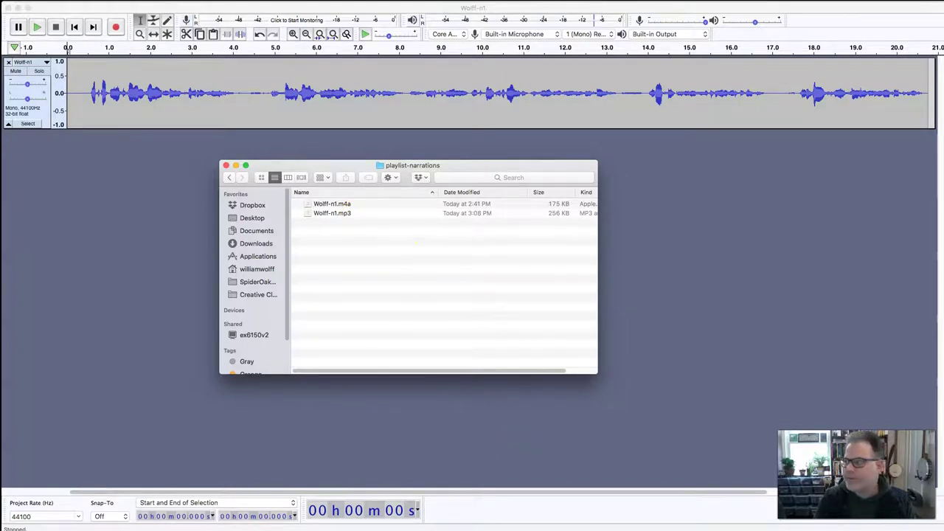
Open playlists > sample-playlist-folder in Google Drive
{"action": "key", "text": "super+Tab"}
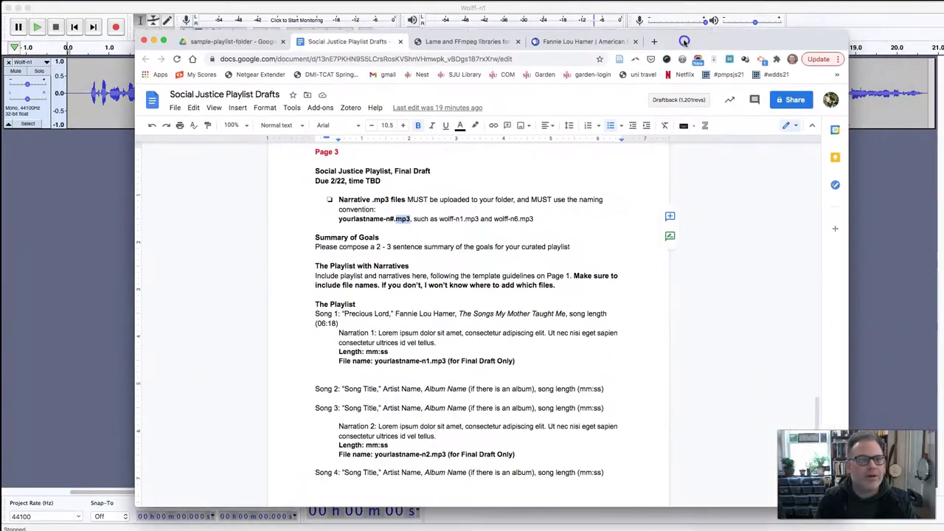
{"action": "left_click_drag", "start_coordinate": [680, 36], "coordinate": [664, 34]}
{"action": "left_click", "coordinate": [214, 36]}
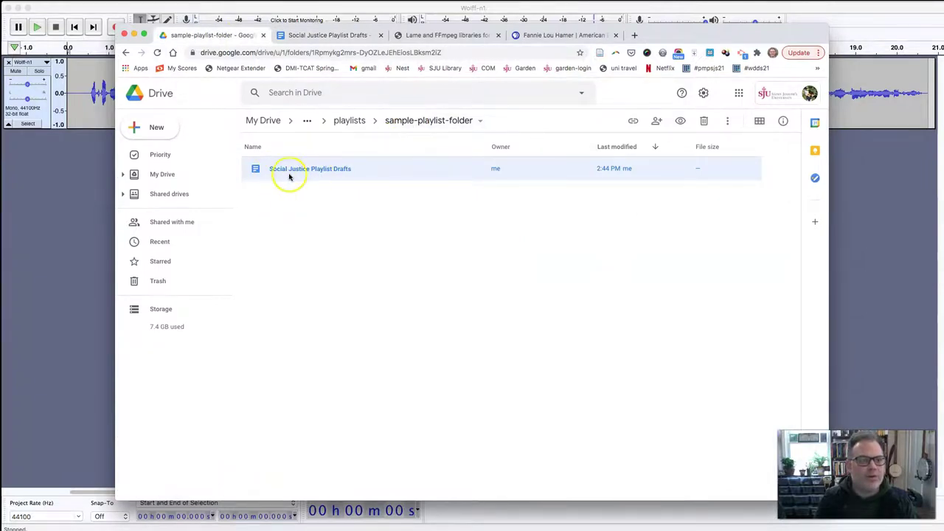
{"action": "left_click", "coordinate": [347, 122]}
{"action": "scroll", "coordinate": [320, 196], "scroll_direction": "down", "scroll_amount": 5}
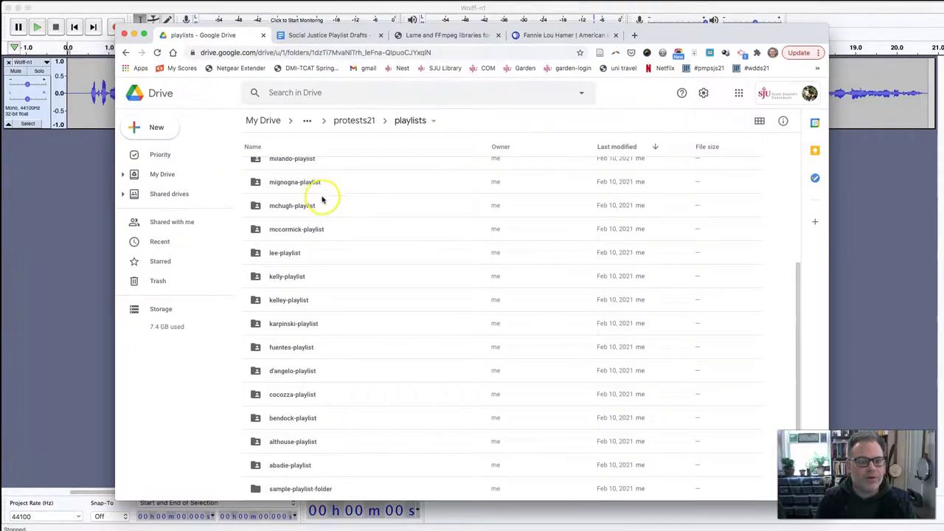
{"action": "double_click", "coordinate": [280, 489]}
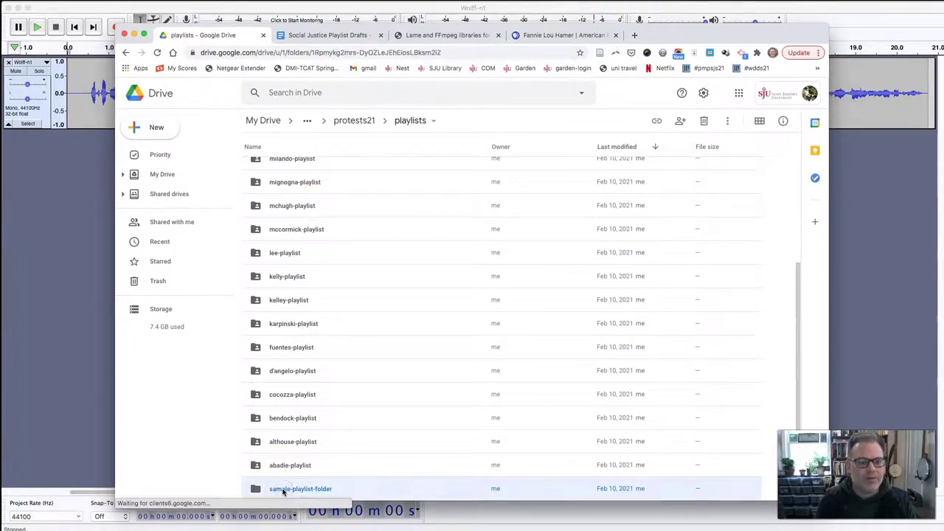
Upload Wolff-n1.mp3 by dragging it from Finder into the Drive folder
{"action": "left_click", "coordinate": [156, 131]}
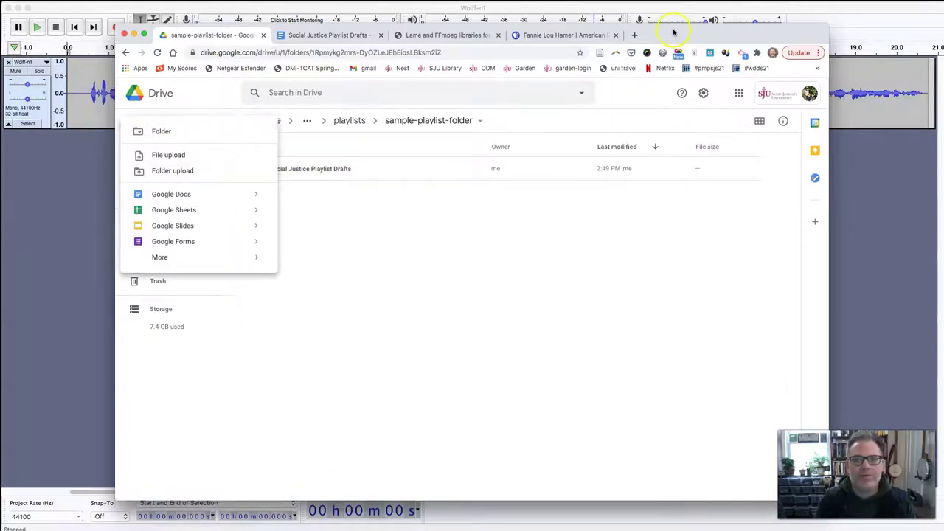
{"action": "left_click_drag", "start_coordinate": [673, 35], "coordinate": [909, 48]}
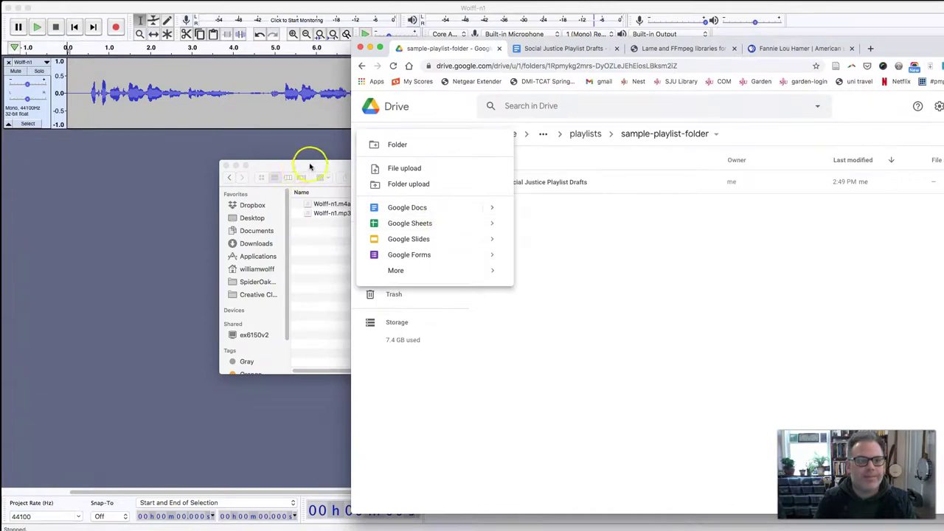
{"action": "left_click_drag", "start_coordinate": [309, 166], "coordinate": [98, 186]}
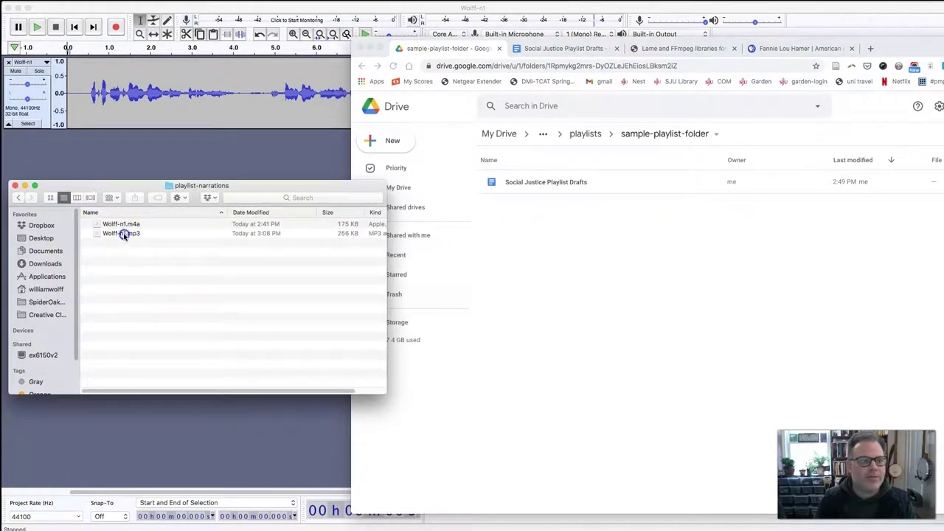
{"action": "left_click_drag", "start_coordinate": [124, 235], "coordinate": [552, 234]}
{"action": "left_click", "coordinate": [551, 235]}
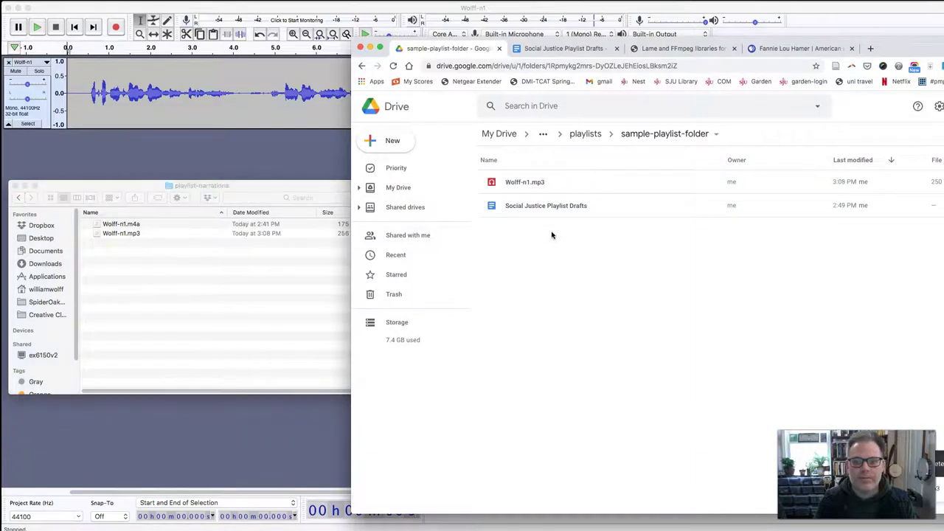
{"action": "left_click_drag", "start_coordinate": [920, 47], "coordinate": [601, 52]}
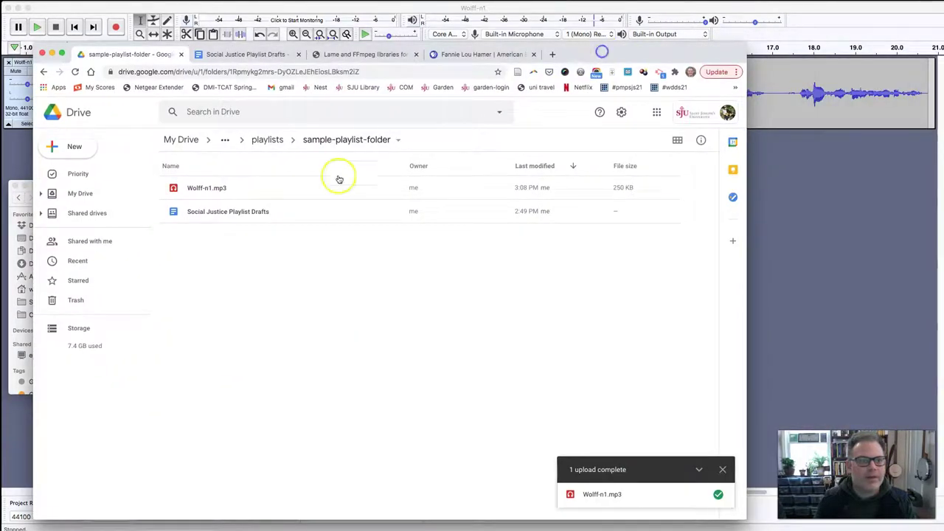
Switch to the Social Justice Playlist Drafts doc and zoom it to 150%
{"action": "left_click", "coordinate": [247, 54]}
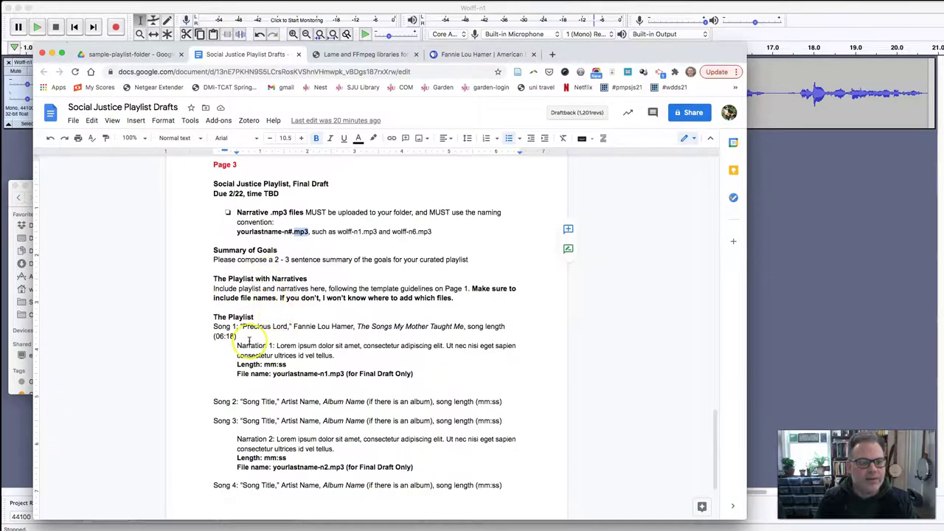
{"action": "left_click", "coordinate": [139, 138]}
{"action": "left_click", "coordinate": [133, 257]}
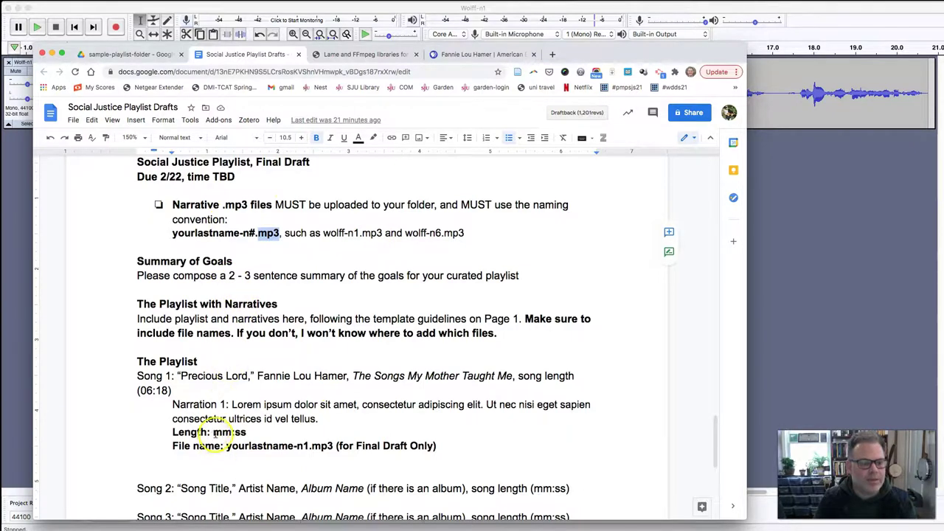
Replace the placeholders under Narration 1 with Length 00:21 and File name wolff-n1.mp3
{"action": "left_click_drag", "start_coordinate": [213, 433], "coordinate": [225, 434]}
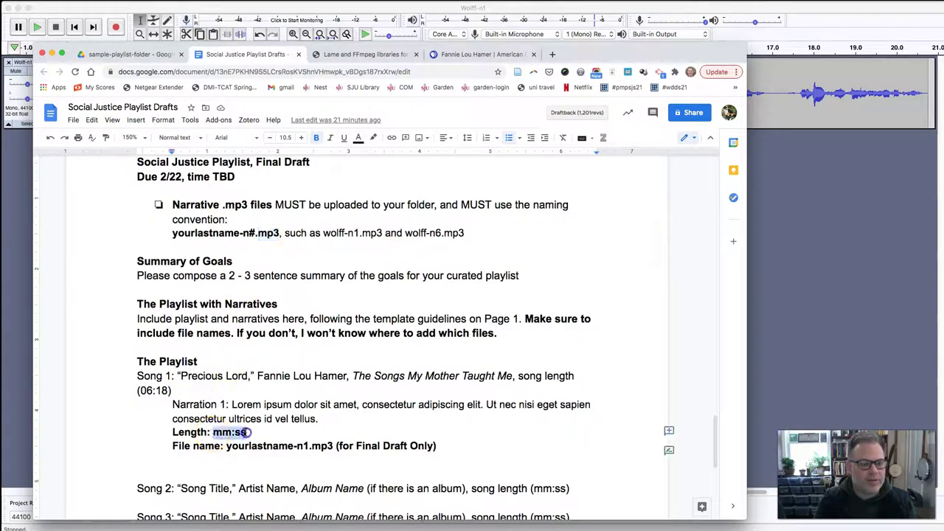
{"action": "type", "text": "00"}
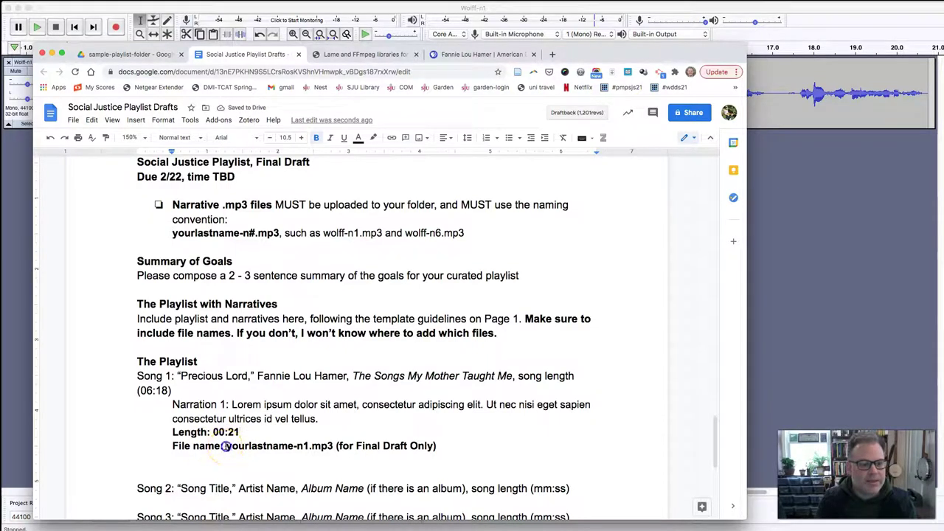
{"action": "left_click_drag", "start_coordinate": [226, 445], "coordinate": [294, 445]}
{"action": "type", "text": "wolff"}
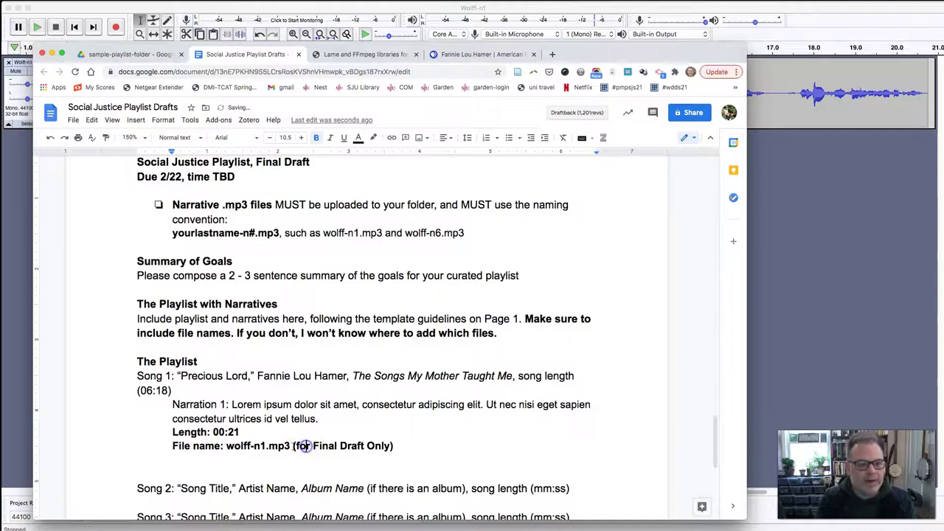
{"action": "left_click_drag", "start_coordinate": [292, 447], "coordinate": [386, 447]}
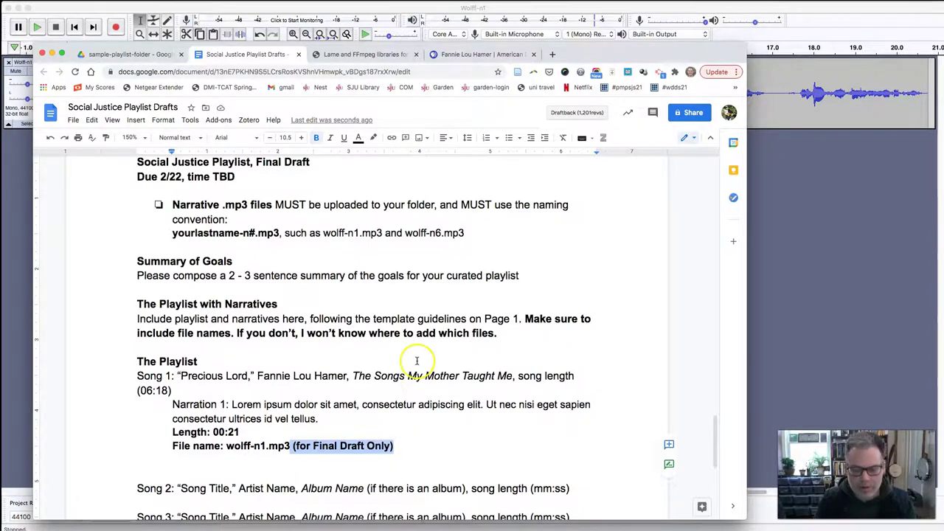
Return to the Audacity Wolff-n1 project and create a new empty project with File > New
{"action": "left_click", "coordinate": [766, 343]}
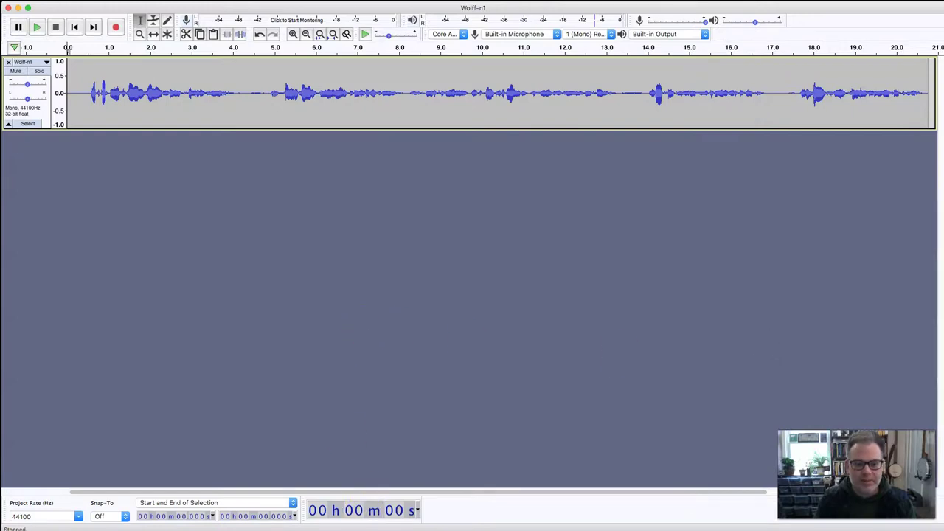
{"action": "key", "text": "super+Tab"}
{"action": "key", "text": "super+grave"}
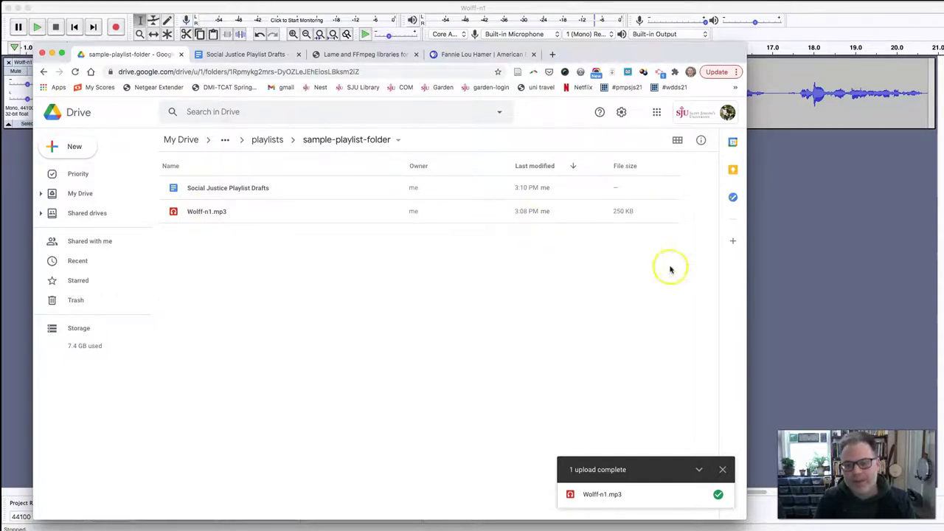
{"action": "left_click", "coordinate": [771, 268]}
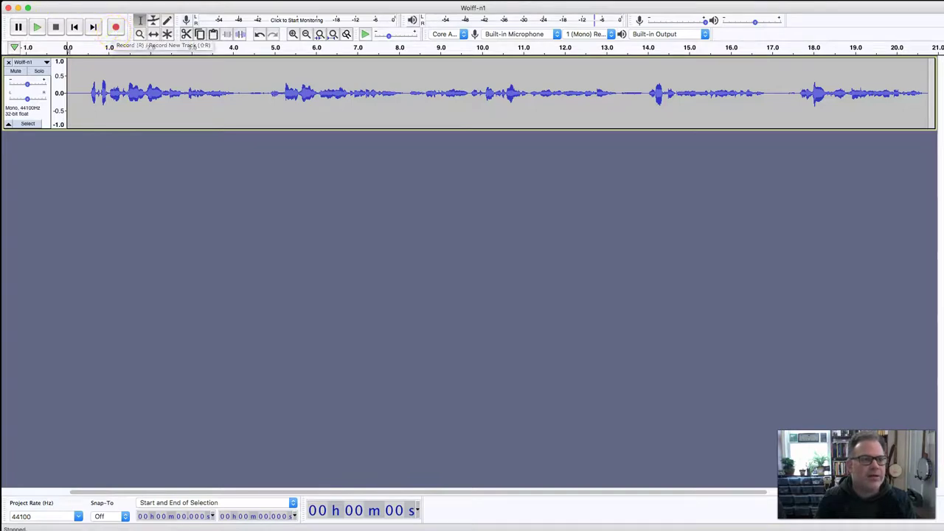
{"action": "left_click", "coordinate": [67, 1]}
{"action": "left_click", "coordinate": [71, 5]}
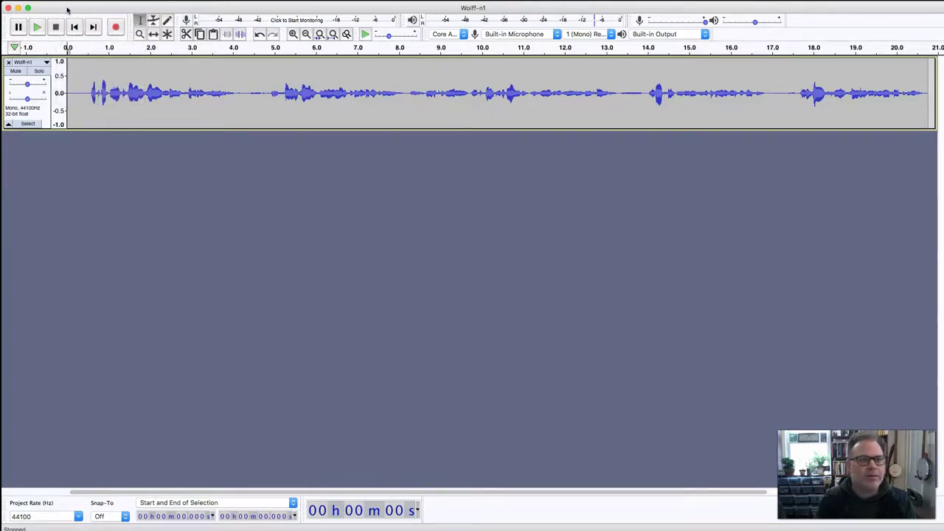
Close the surplus empty project window, keeping one fresh project open
{"action": "left_click_drag", "start_coordinate": [125, 20], "coordinate": [114, 10]}
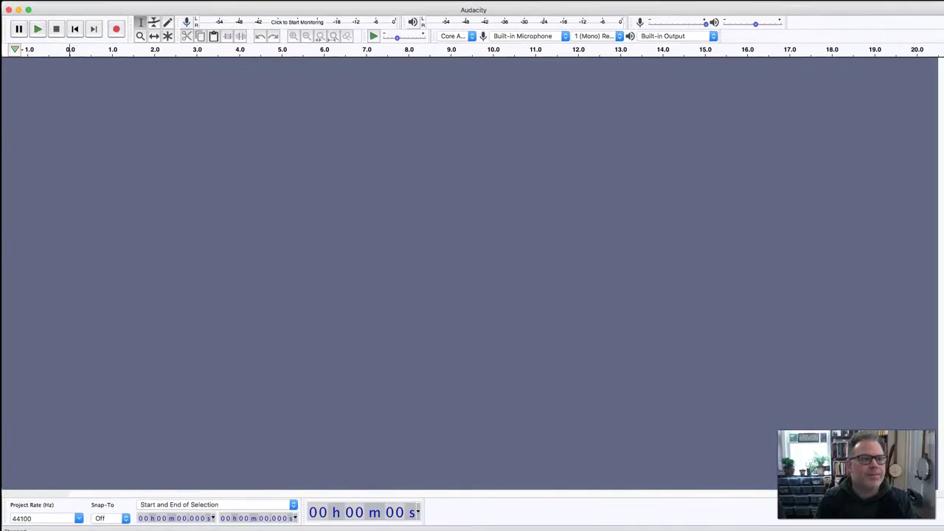
{"action": "left_click", "coordinate": [68, 0]}
{"action": "left_click", "coordinate": [76, 7]}
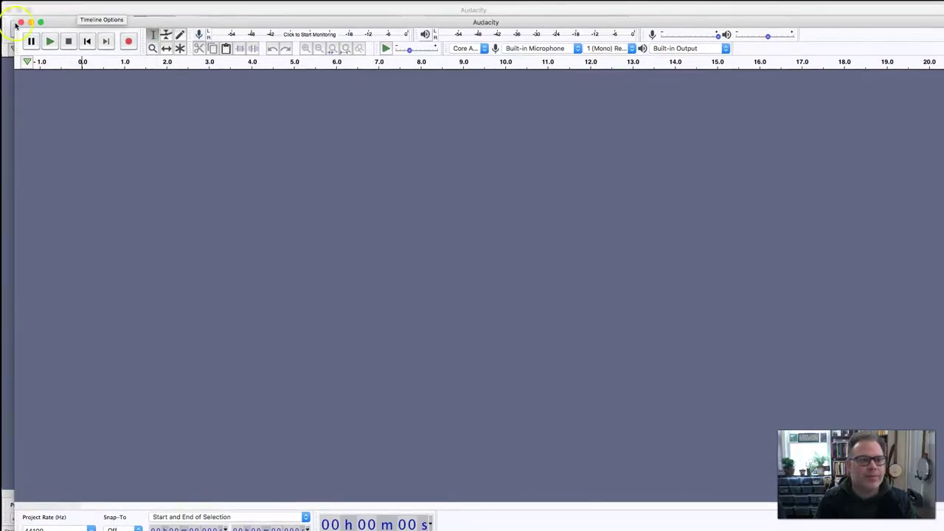
{"action": "left_click", "coordinate": [20, 22]}
Record a new narration of about 11 seconds and play it back
{"action": "left_click", "coordinate": [115, 29]}
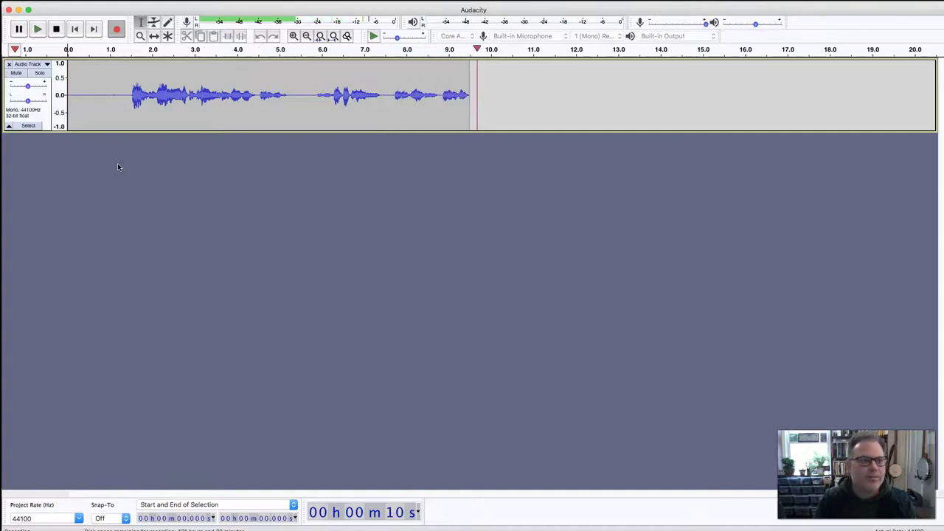
{"action": "left_click", "coordinate": [55, 31]}
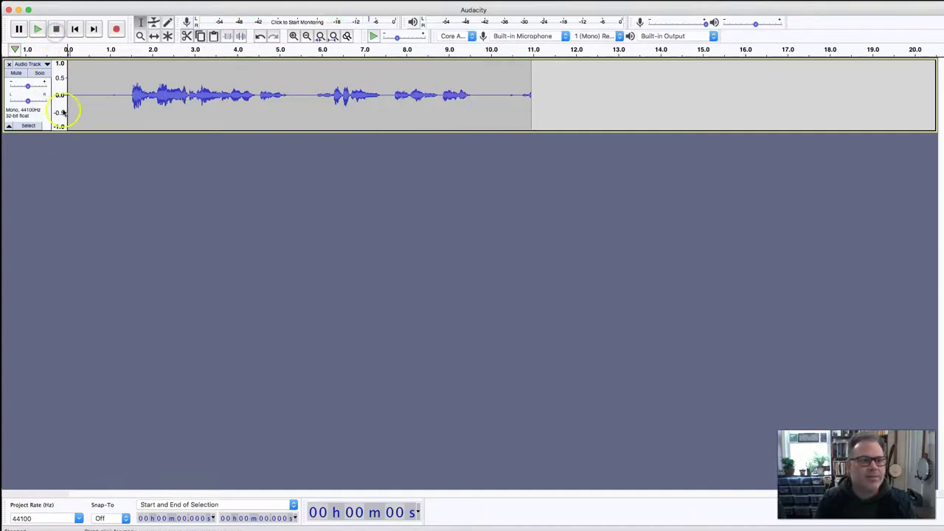
{"action": "left_click", "coordinate": [39, 29]}
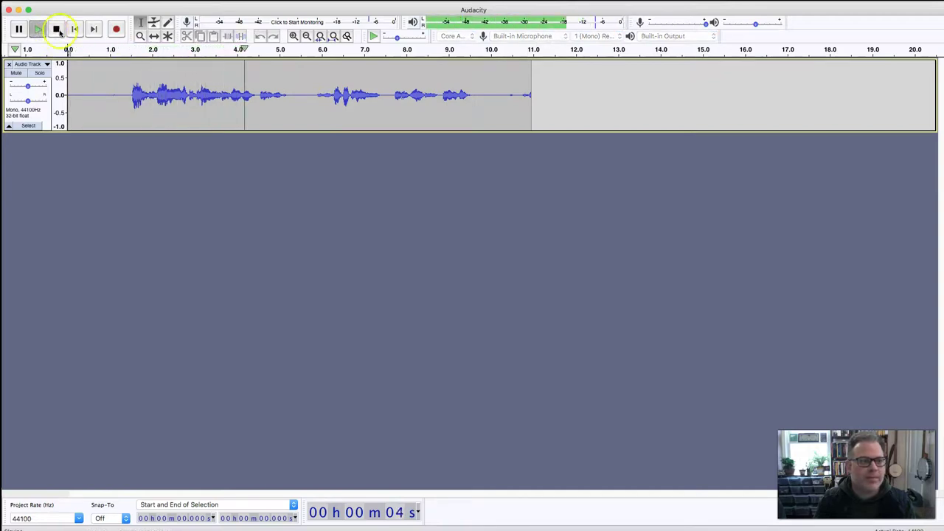
Stop playback and delete the leading and trailing silence from the new recording
{"action": "left_click", "coordinate": [56, 29]}
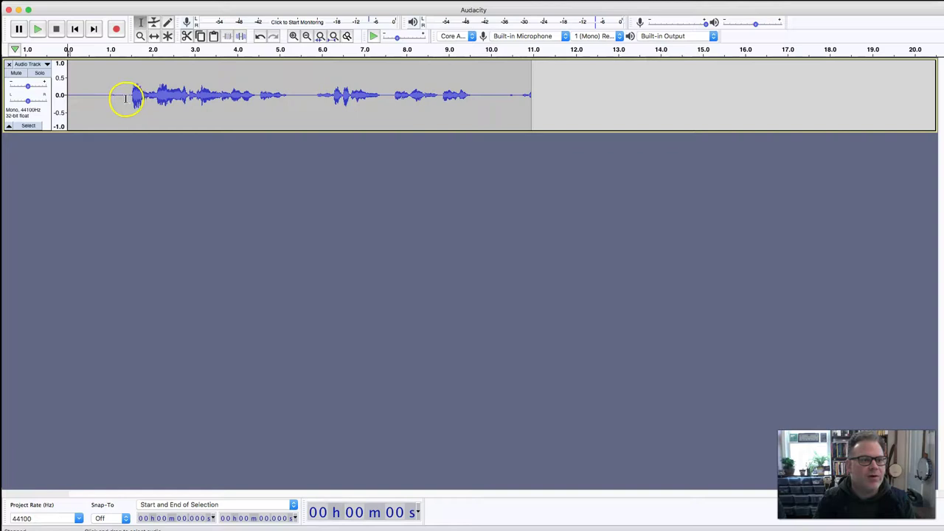
{"action": "left_click_drag", "start_coordinate": [124, 98], "coordinate": [93, 94]}
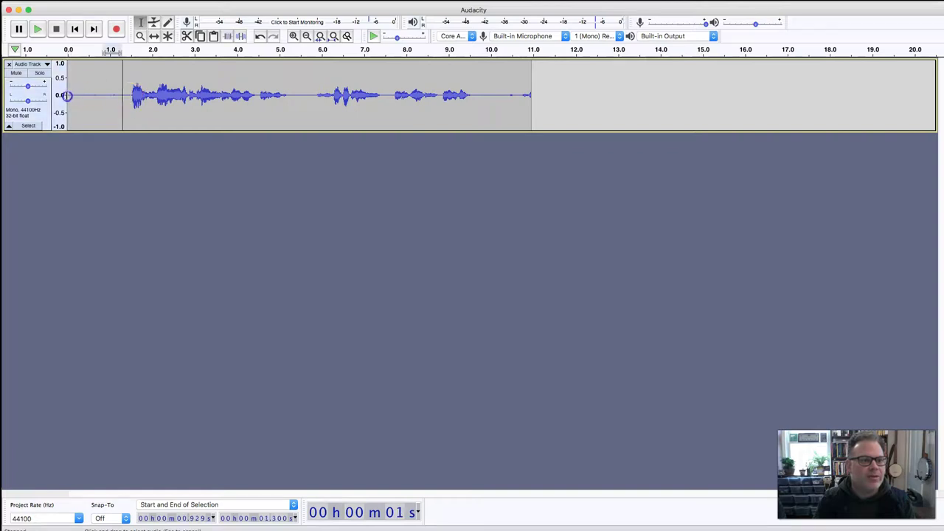
{"action": "left_click", "coordinate": [66, 95], "text": "shift"}
{"action": "key", "text": "Delete"}
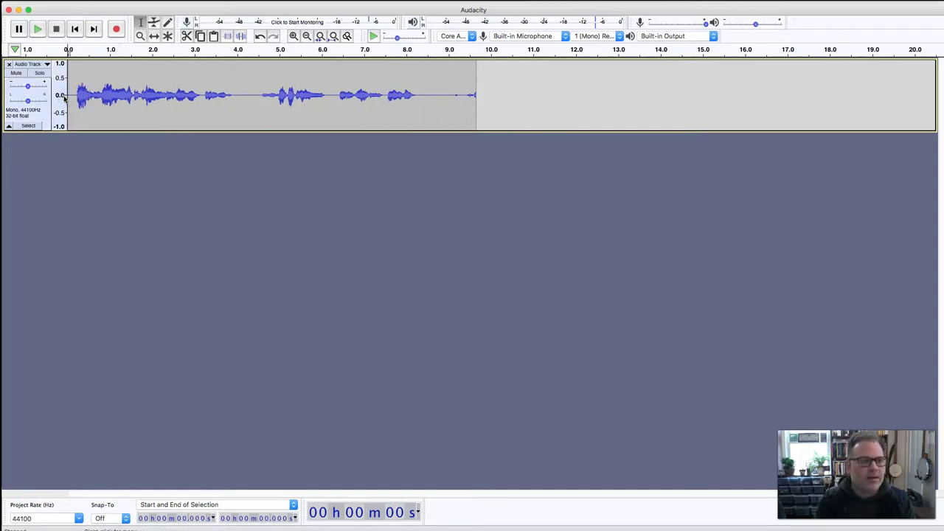
{"action": "left_click_drag", "start_coordinate": [422, 95], "coordinate": [477, 94]}
{"action": "key", "text": "Delete"}
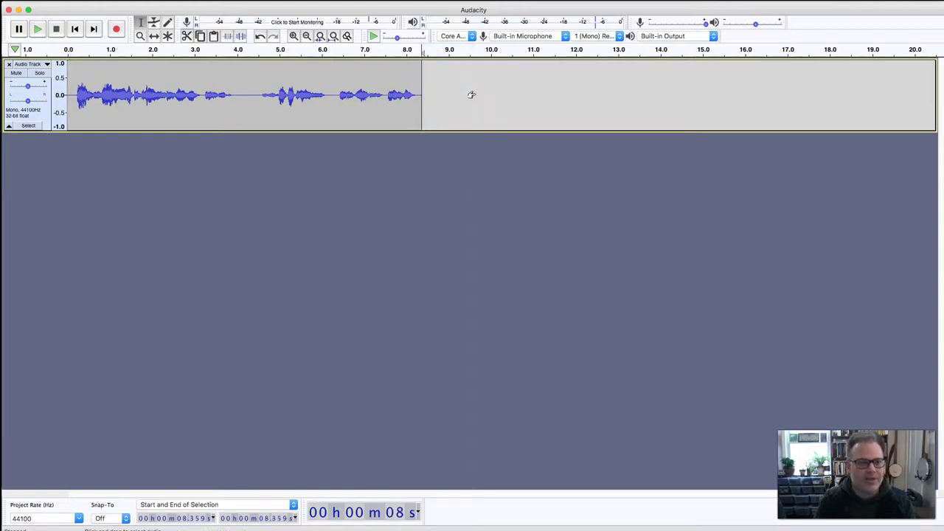
Play the trimmed recording back, from 1.312 s and then from the beginning
{"action": "left_click", "coordinate": [38, 29]}
{"action": "left_click", "coordinate": [123, 88]}
{"action": "left_click", "coordinate": [37, 29]}
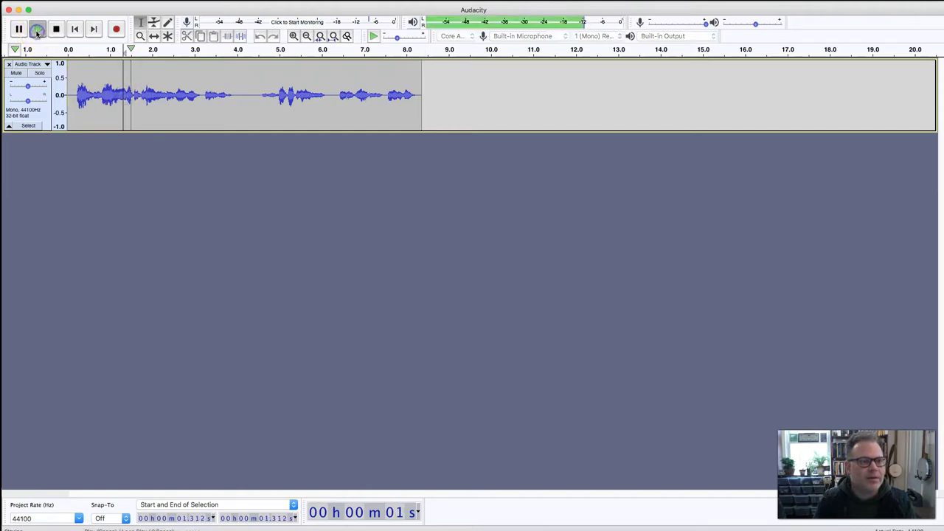
{"action": "left_click", "coordinate": [68, 76]}
{"action": "left_click", "coordinate": [37, 29]}
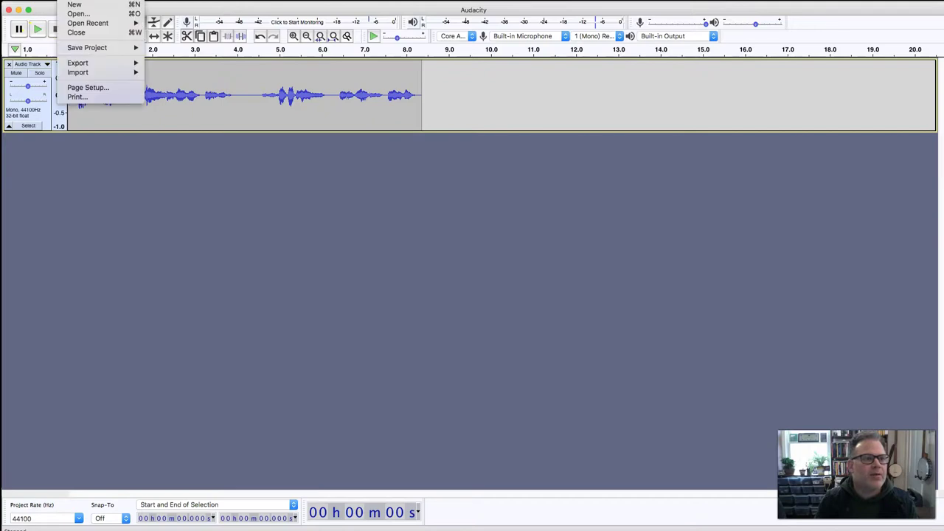
{"action": "mouse_move", "coordinate": [78, 63]}
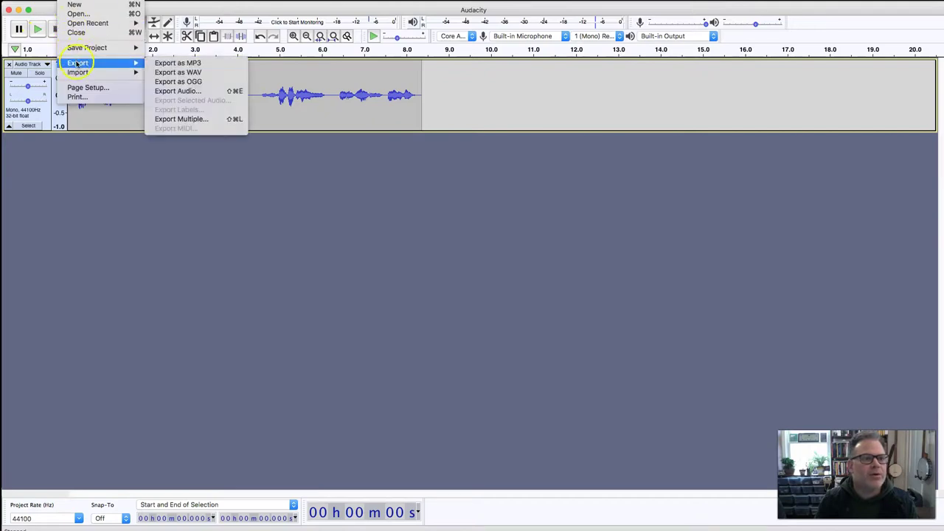
{"action": "left_click", "coordinate": [175, 65]}
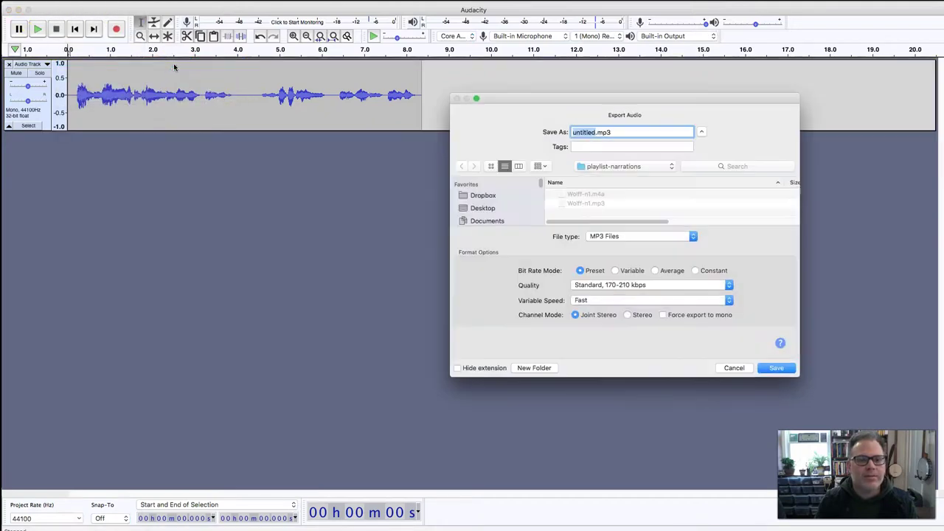
{"action": "type", "text": "wolff-"}
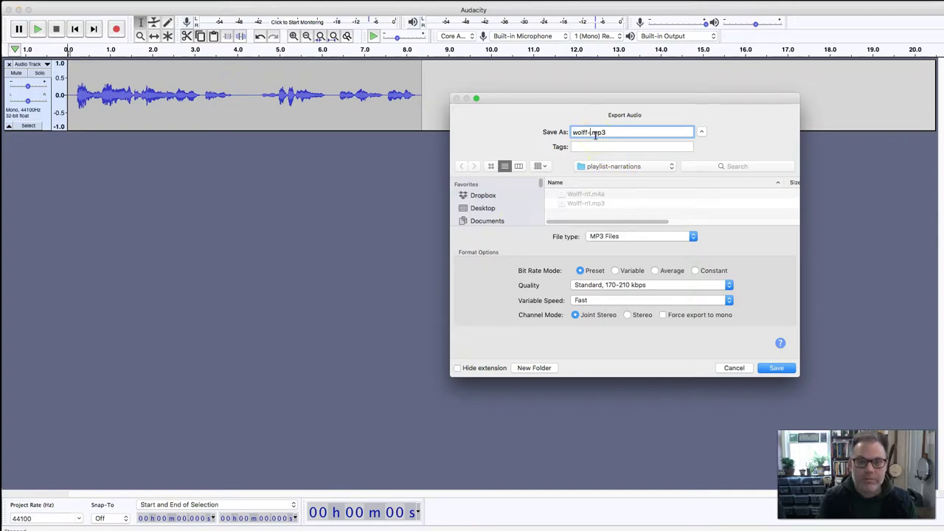
{"action": "type", "text": "n1"}
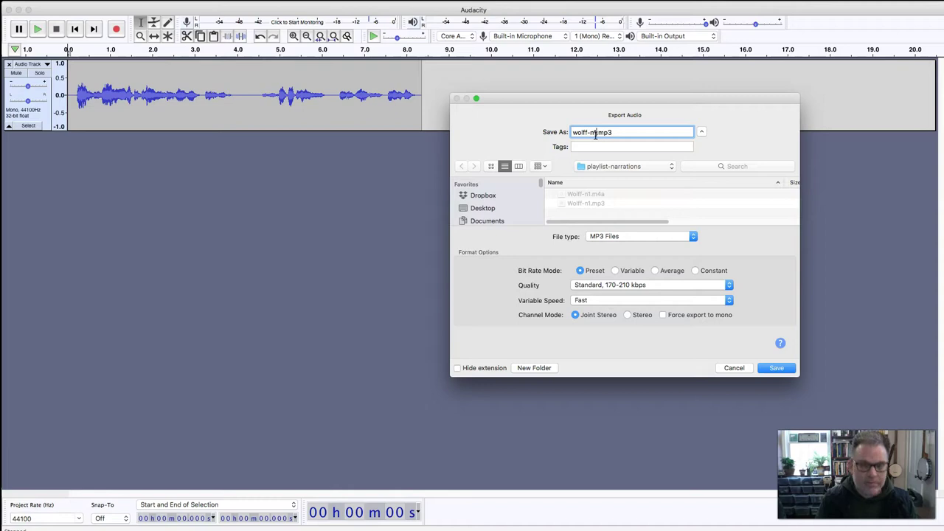
{"action": "left_click", "coordinate": [735, 368]}
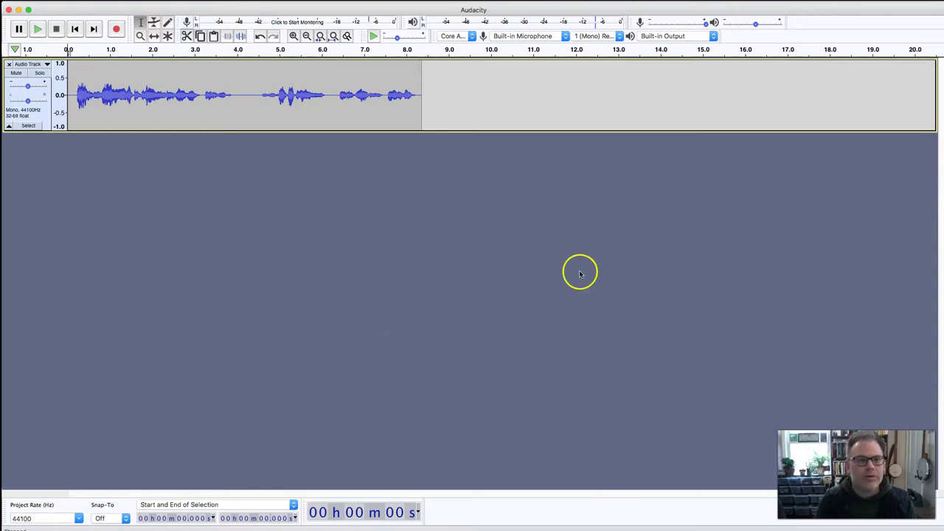
Bring the Google Drive sample-playlist-folder, holding Wolff-n1.mp3, back in front of Audacity
{"action": "key", "text": "super+Tab"}
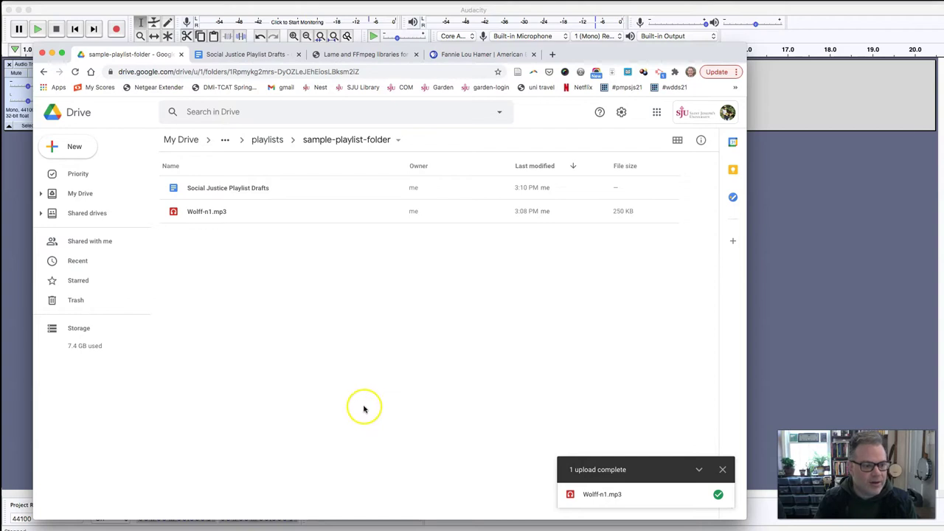